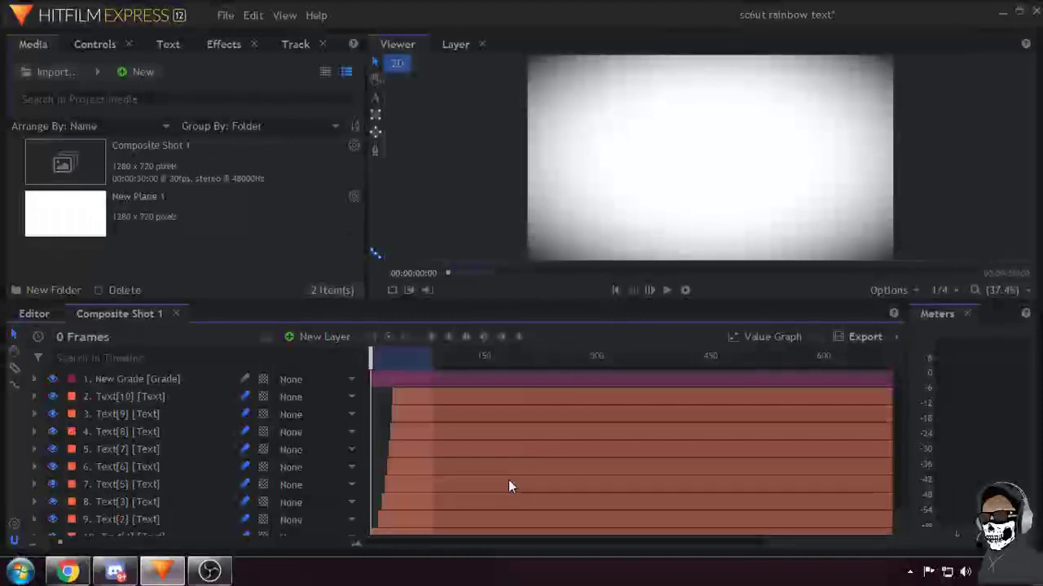
Examine how the start points of the stacked text layers are staggered in the Composite Shot 1 timeline.
scroll(508, 487, up, 3)
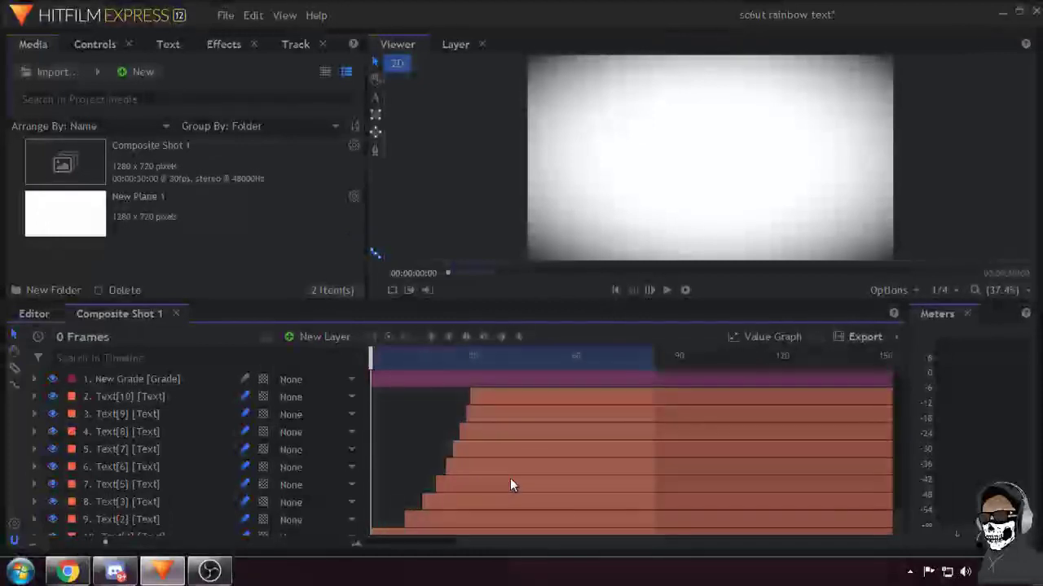
scroll(509, 486, up, 2)
scroll(510, 484, down, 2)
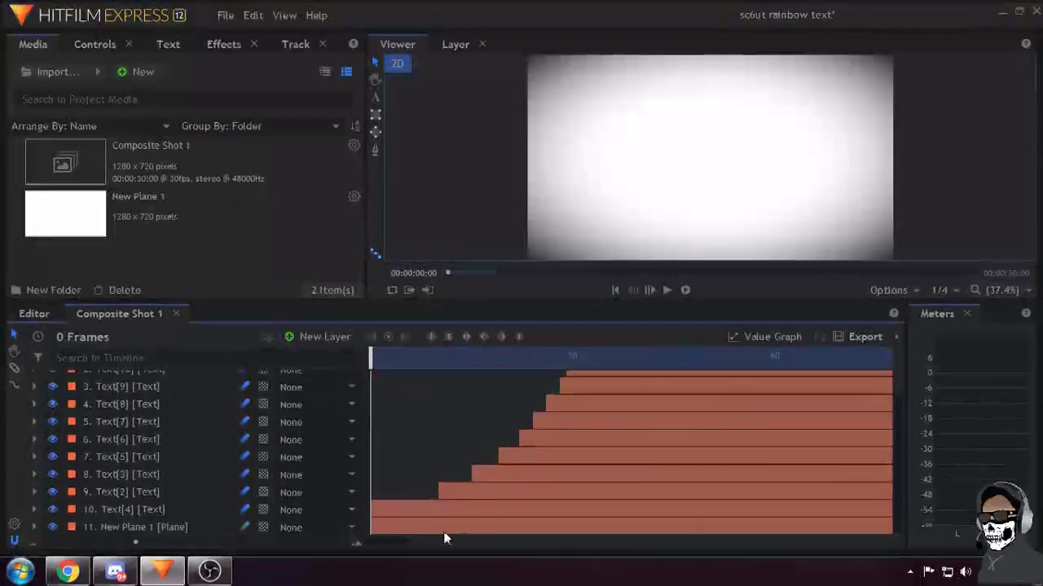
scroll(522, 448, up, 2)
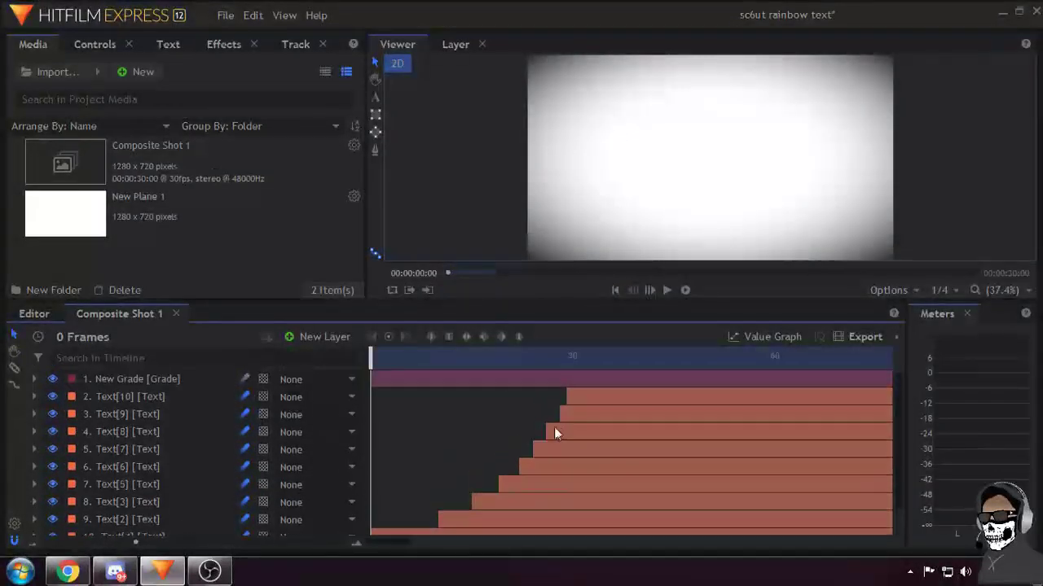
drag(402, 542, 431, 542)
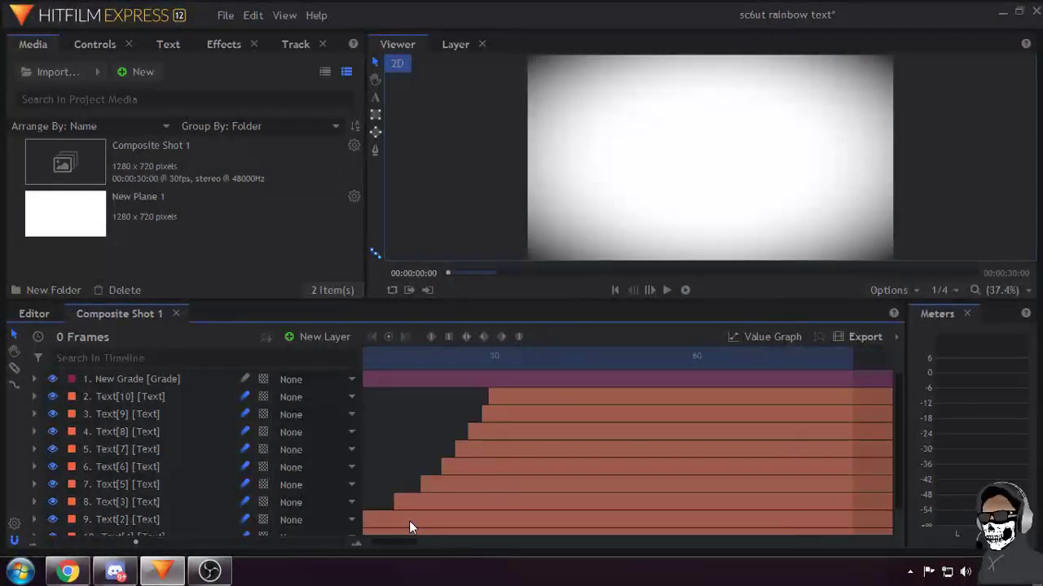
scroll(389, 539, left, 2)
scroll(395, 536, down, 2)
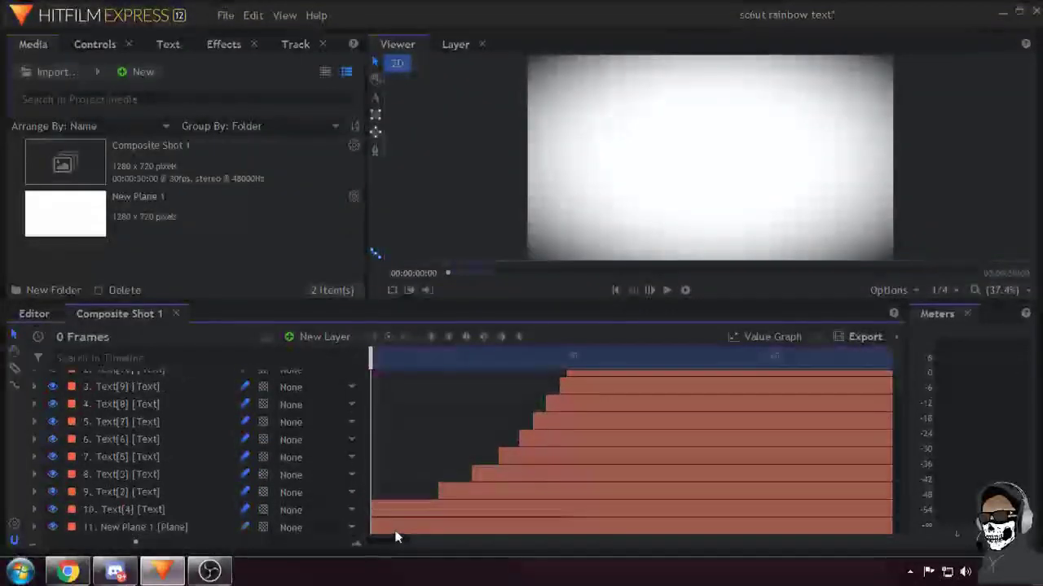
Inspect the Text[4] layer's transform keyframes, scrub the playhead to frame 46, and collapse the layer.
click(120, 509)
click(33, 509)
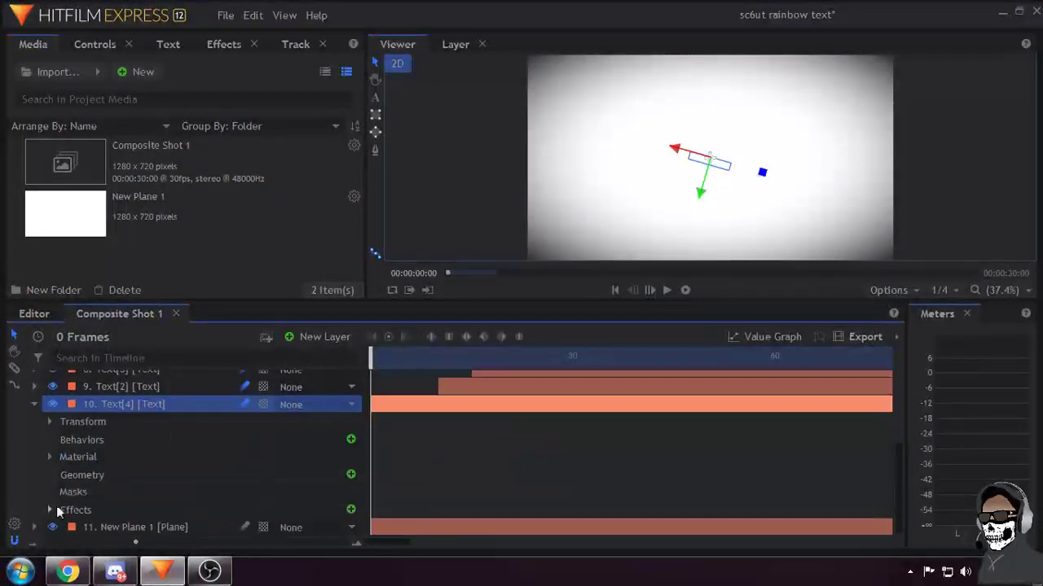
click(49, 422)
scroll(124, 440, down, 2)
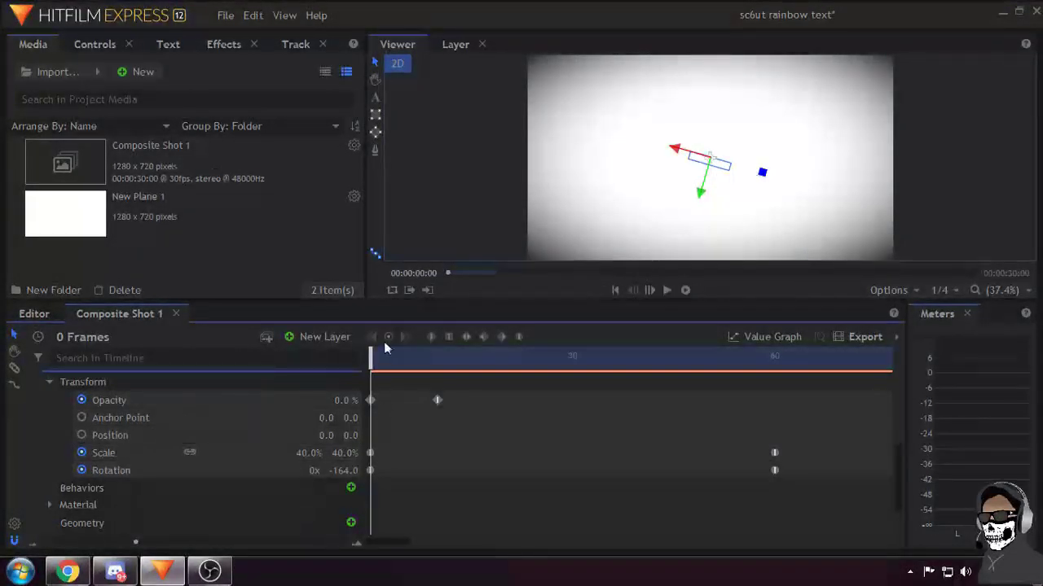
drag(369, 366, 681, 462)
scroll(304, 463, up, 2)
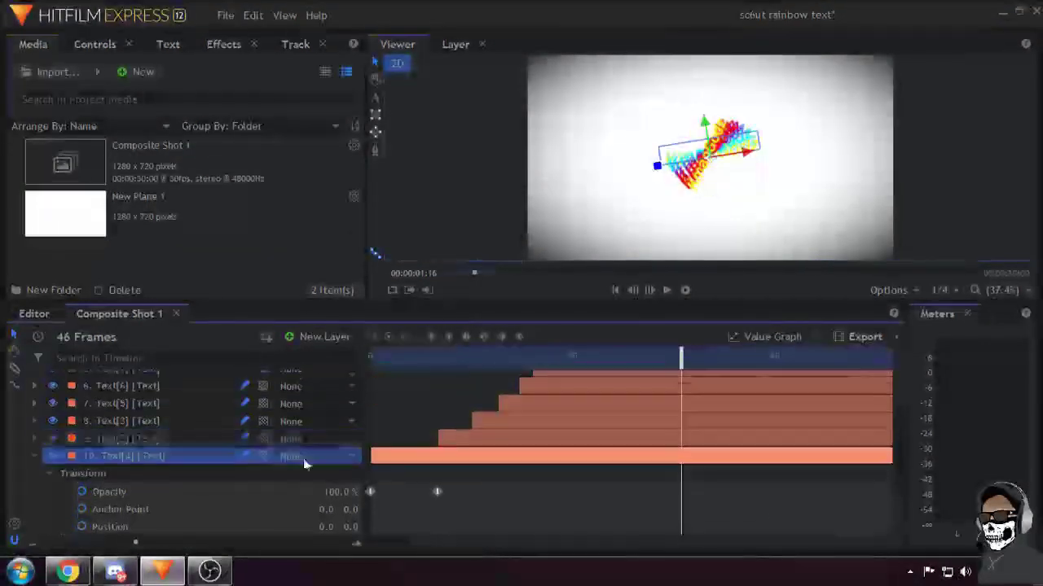
click(35, 457)
Hide the Text[2], Text[3] and Text[5] through Text[10] layers so only Text[4] shows over the background.
click(52, 492)
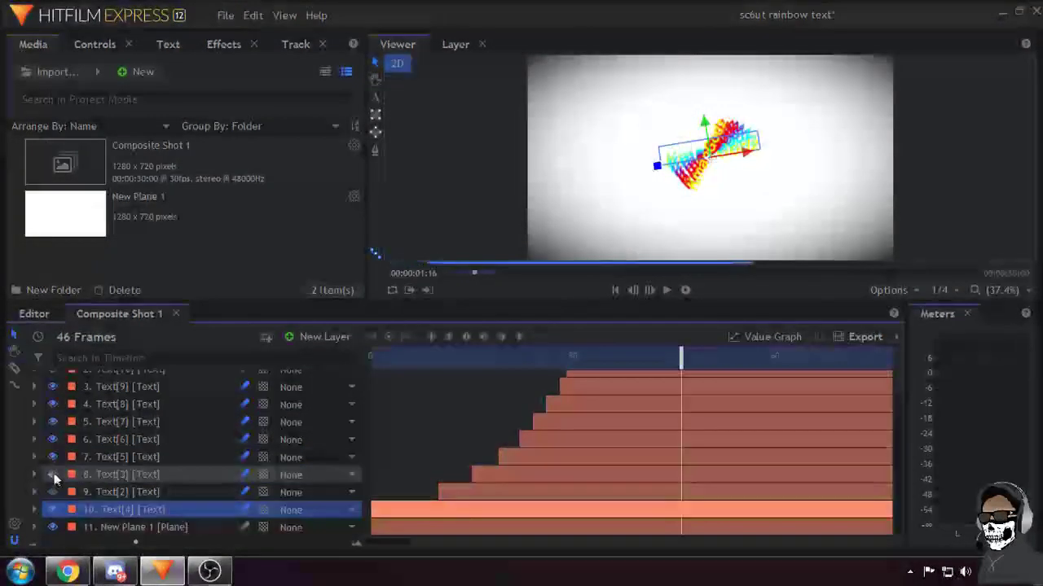
click(53, 474)
click(52, 457)
click(53, 439)
click(52, 422)
click(52, 404)
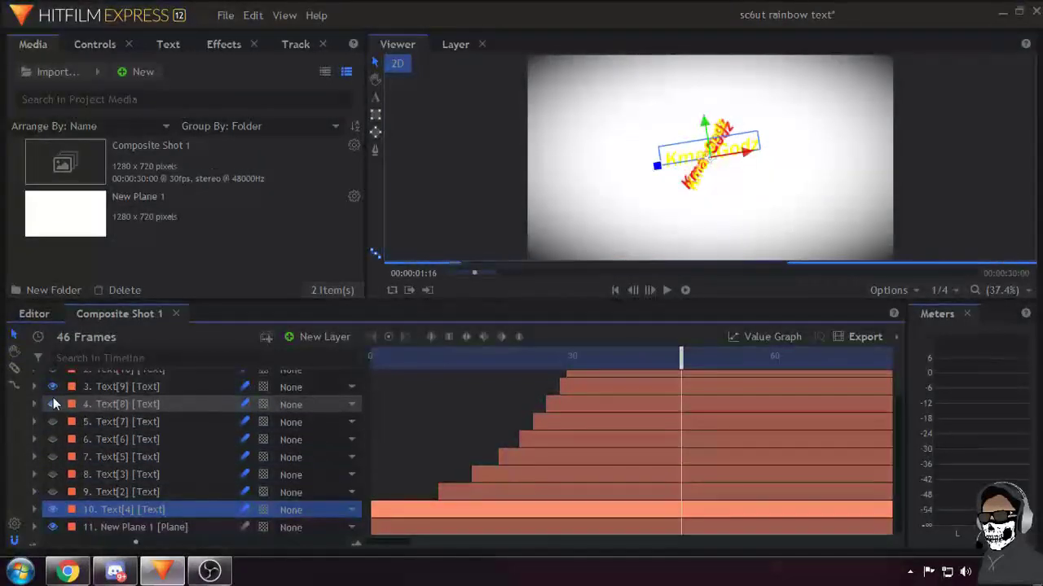
click(52, 388)
scroll(51, 402, up, 1)
click(52, 397)
scroll(51, 401, down, 1)
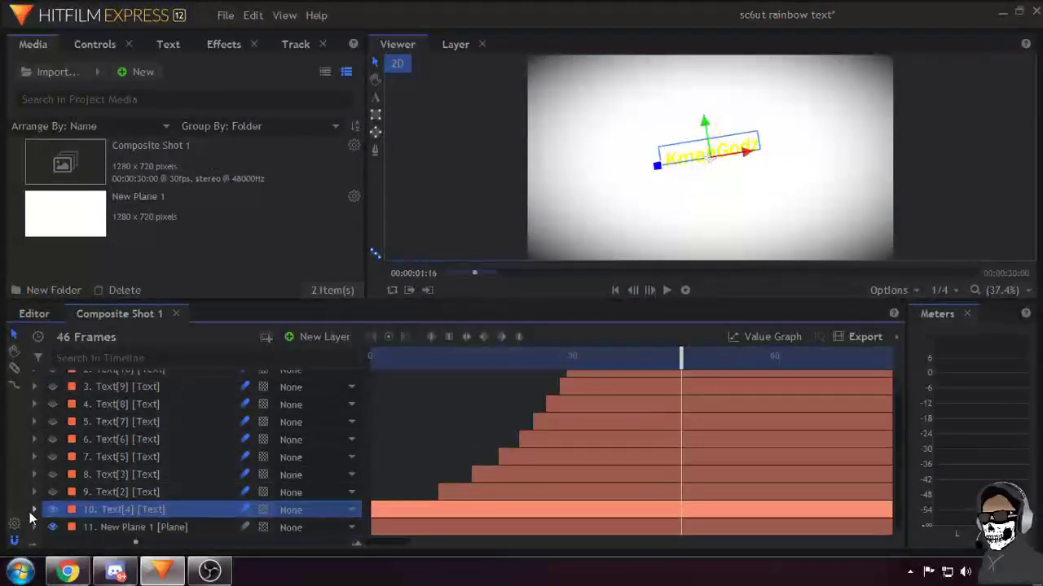
Review the Text[4] layer's opacity, scale and rotation keyframes by scrubbing to frames 0, 10 and 60.
click(34, 511)
scroll(358, 497, down, 3)
scroll(614, 450, up, 1)
drag(567, 360, 300, 385)
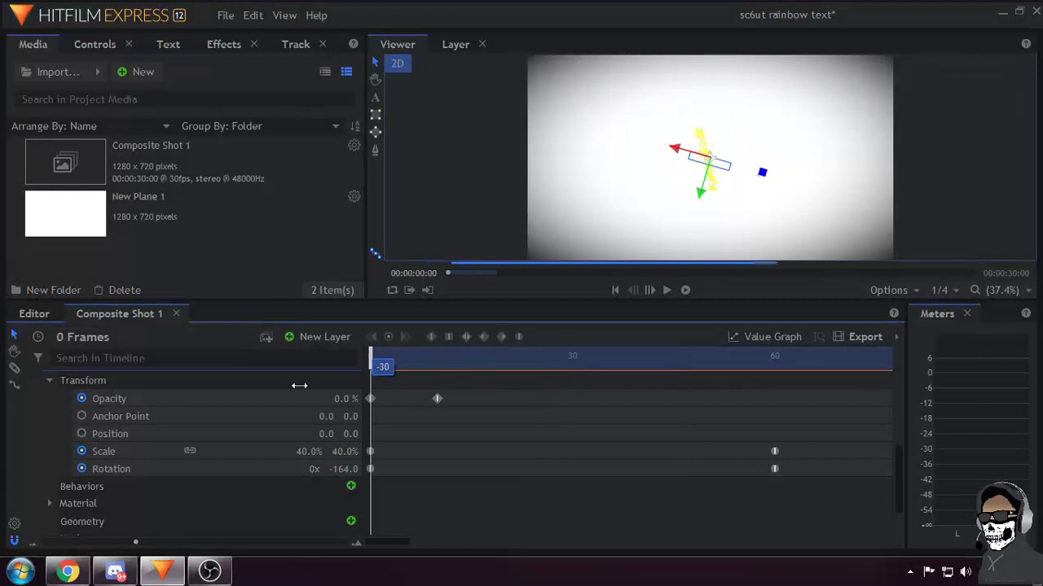
scroll(382, 401, up, 1)
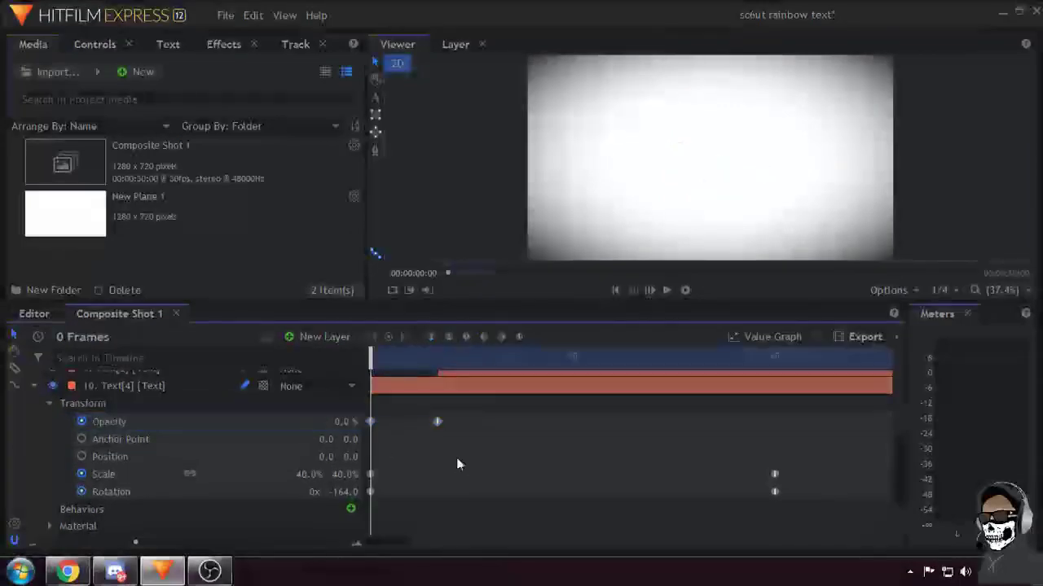
drag(377, 359, 444, 382)
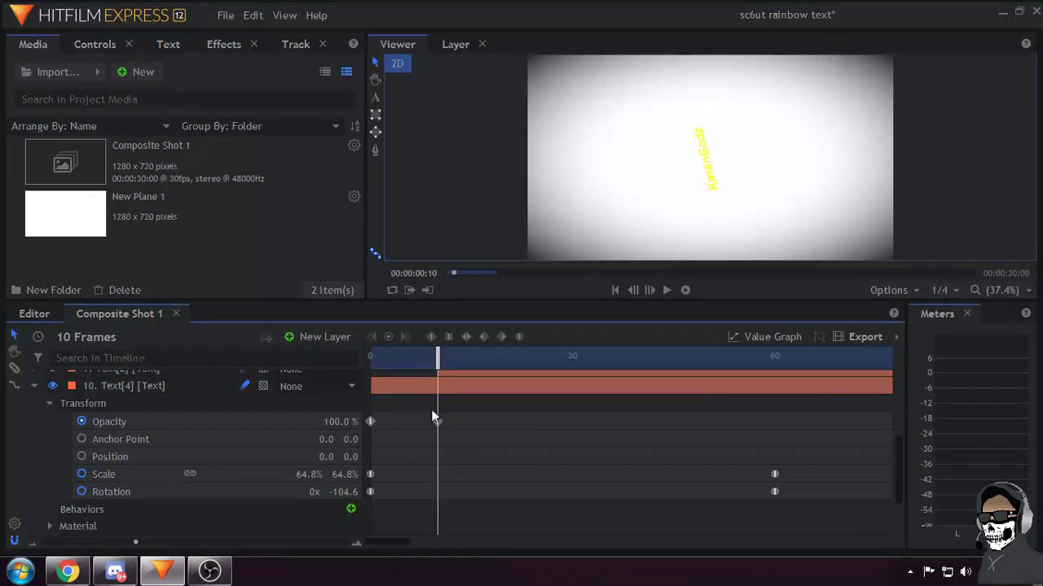
drag(426, 356, 370, 358)
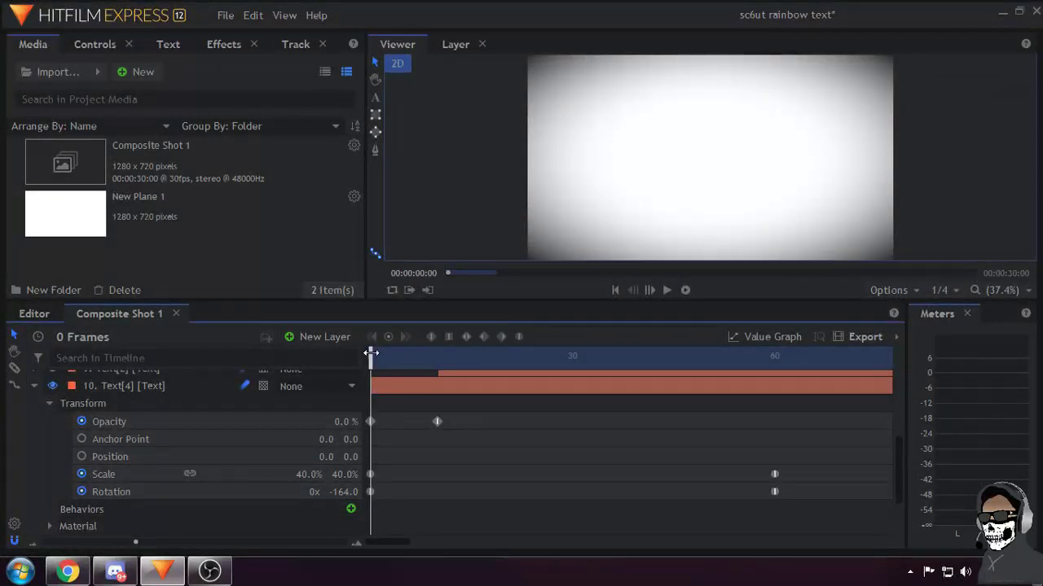
drag(371, 356, 775, 438)
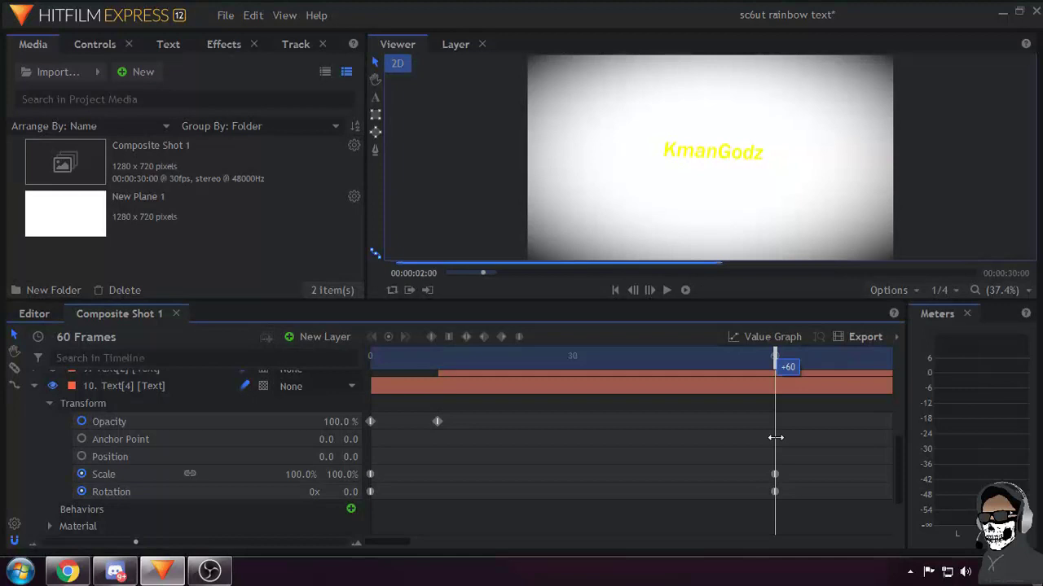
Switch the timeline units to Display As Time and back to Display As Frames.
click(68, 334)
click(114, 361)
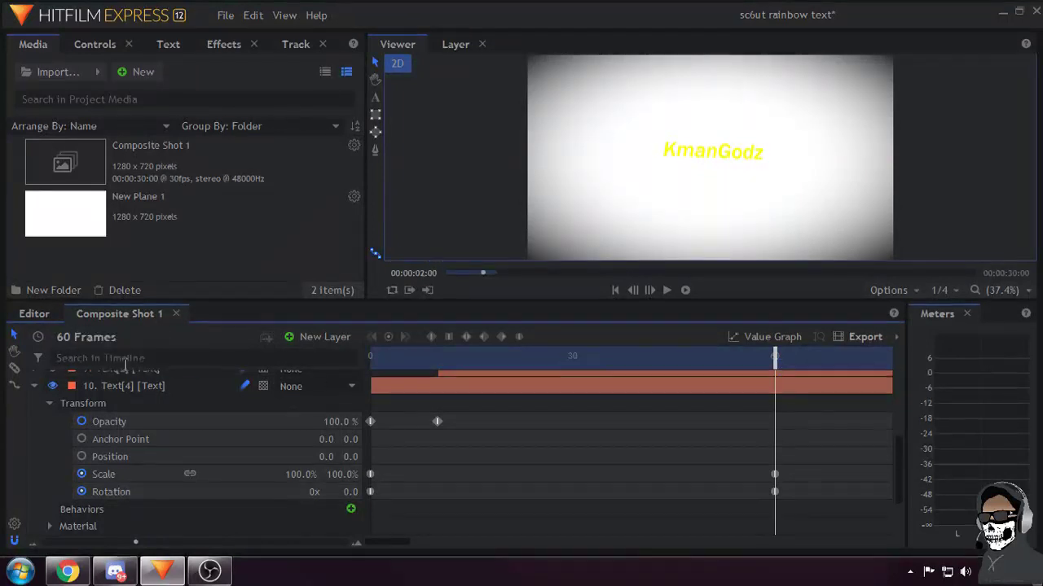
click(95, 340)
click(135, 354)
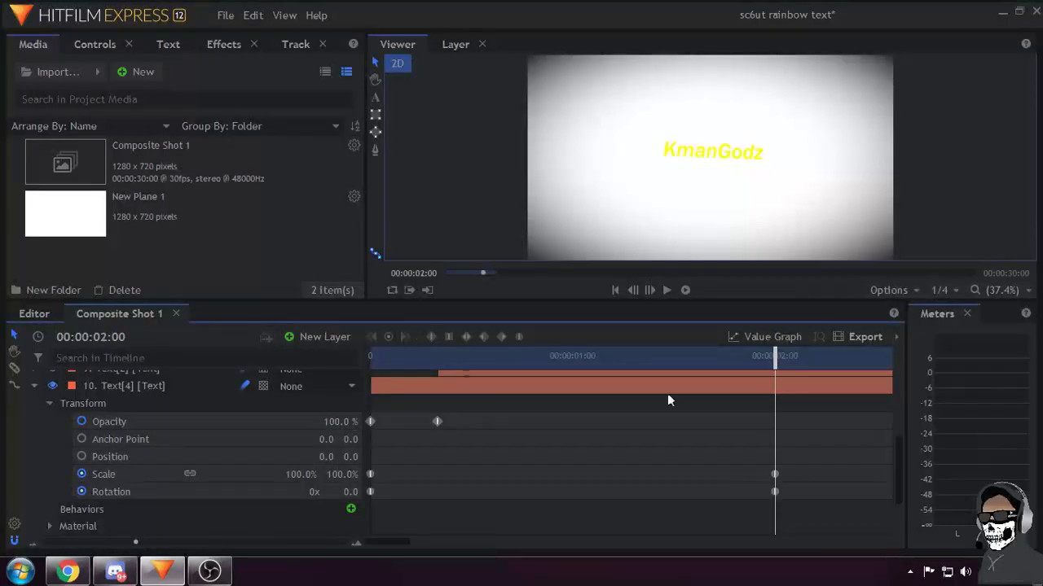
click(99, 331)
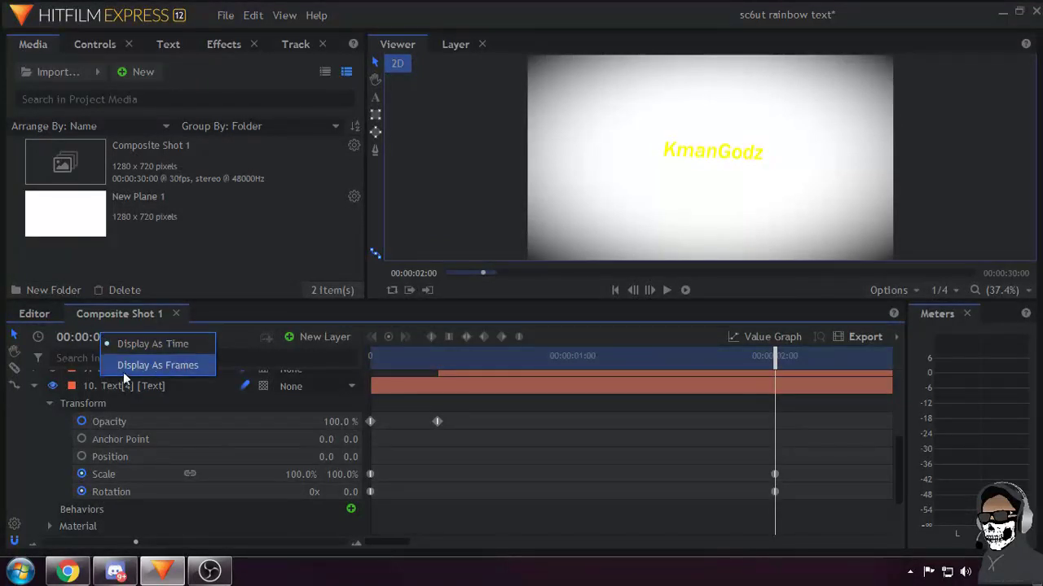
click(125, 370)
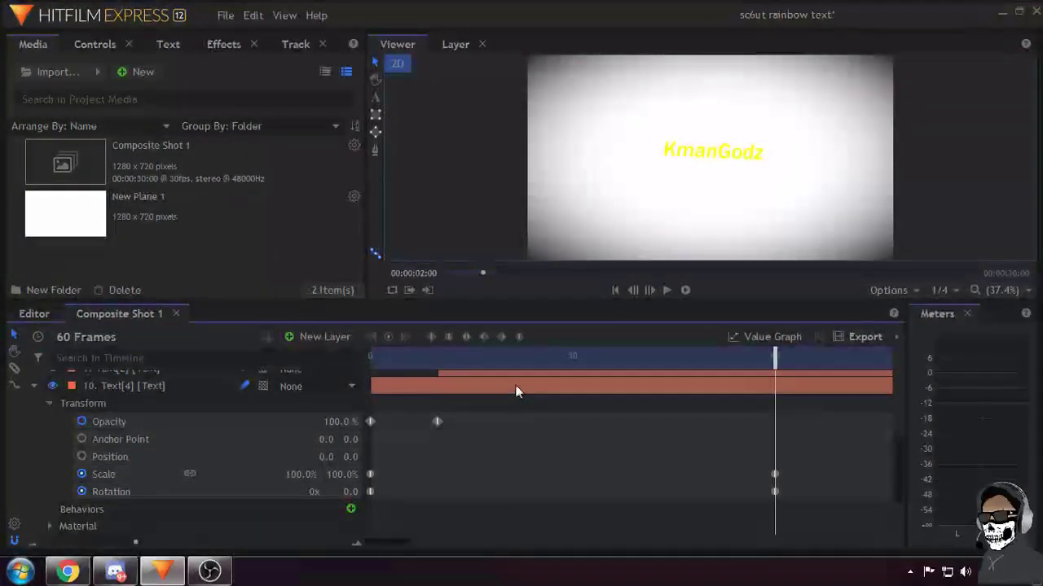
Move the playhead back to frame 4 and collapse the Text[4] layer.
drag(533, 356, 398, 381)
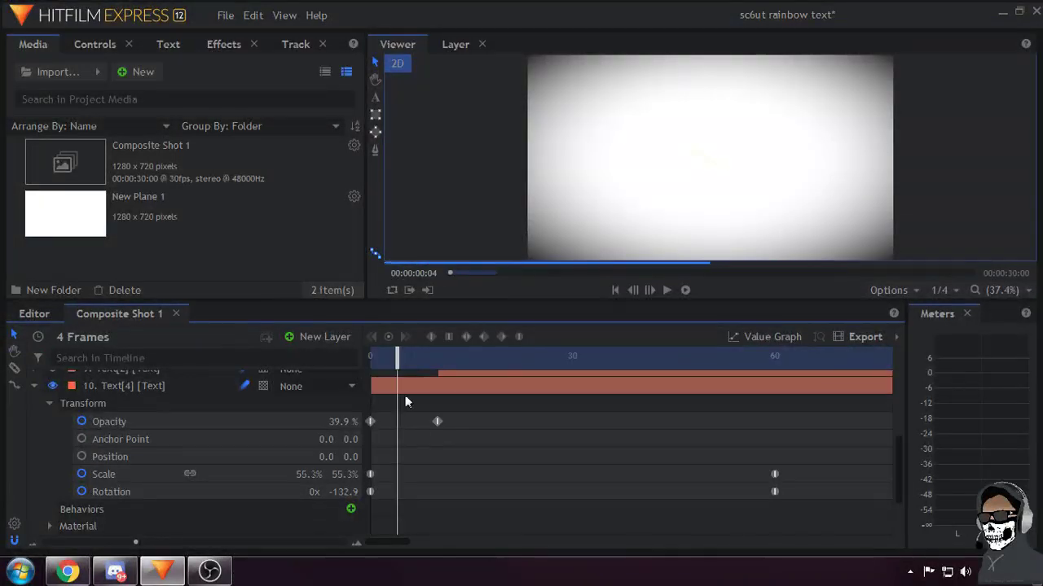
scroll(442, 454, up, 1)
click(34, 431)
Show the hidden Text[2], Text[3] and Text[5] through Text[10] layers again.
click(53, 494)
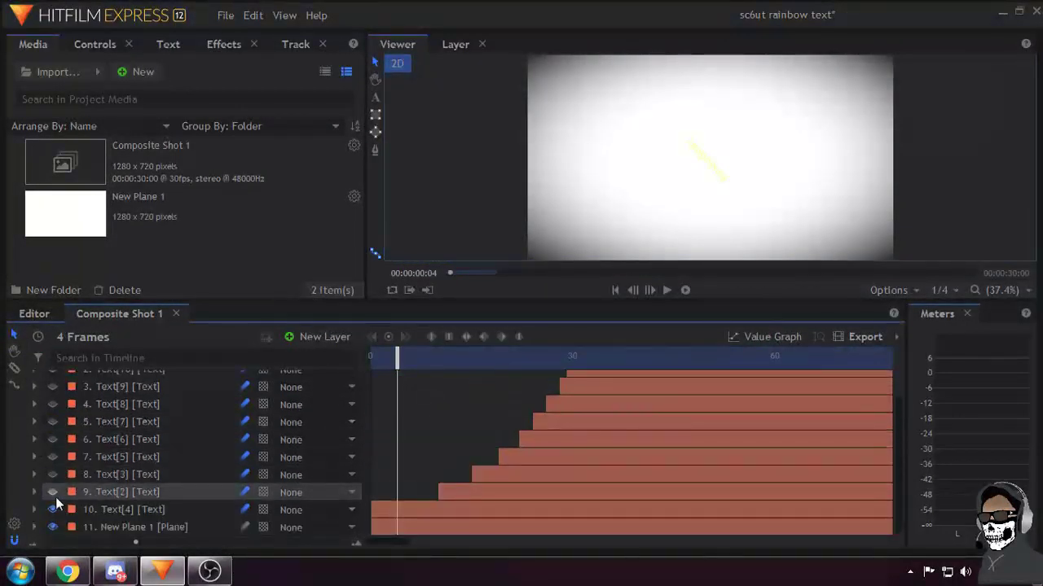
click(53, 477)
click(52, 458)
click(54, 436)
click(51, 425)
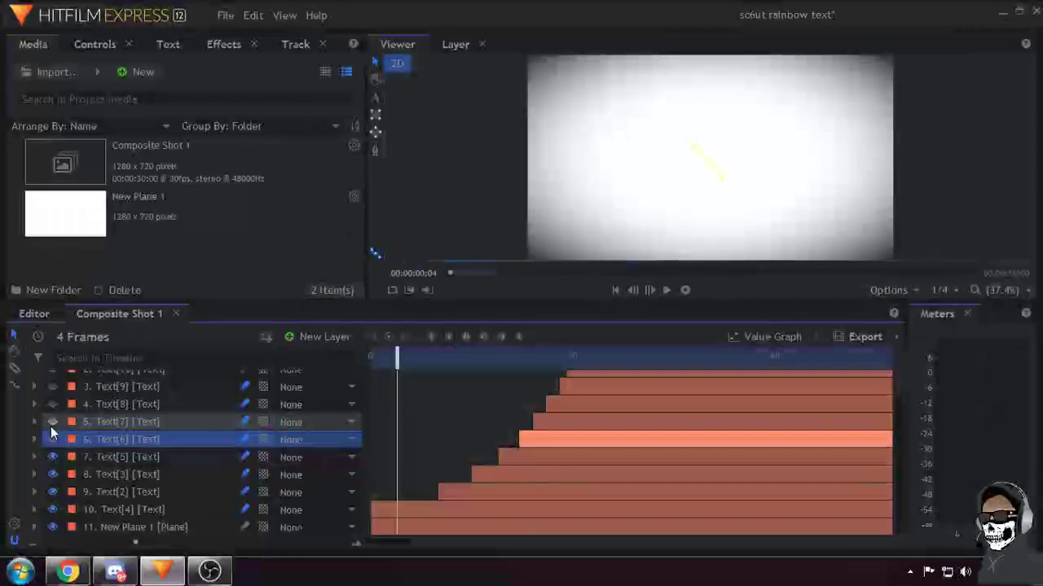
click(51, 406)
click(50, 389)
scroll(51, 411, up, 1)
scroll(50, 414, up, 1)
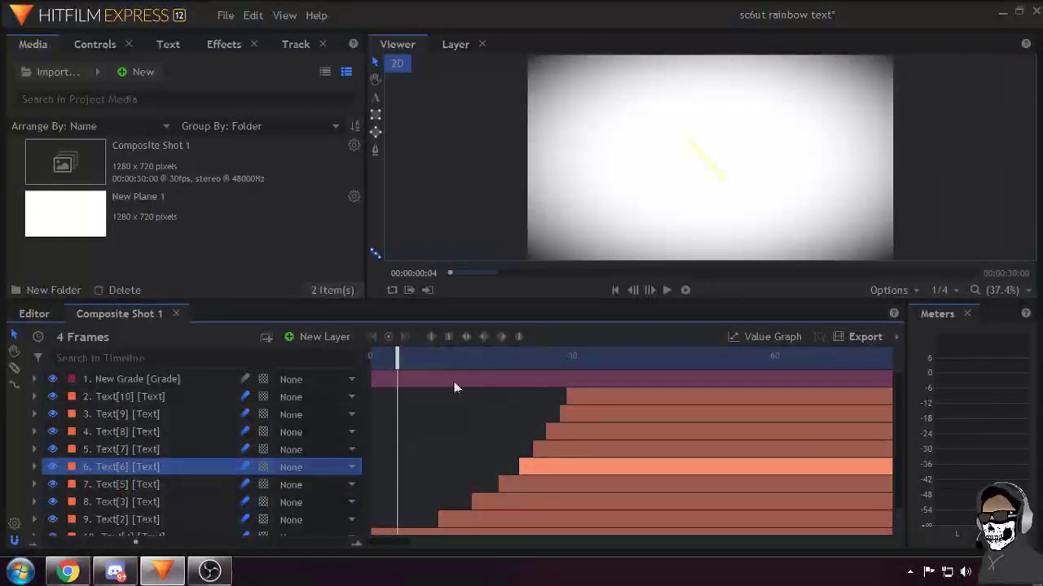
Deselect the layers and advance the playhead to frame 10 and on to frame 29 to preview the staggered text layers.
click(479, 450)
drag(399, 361, 440, 383)
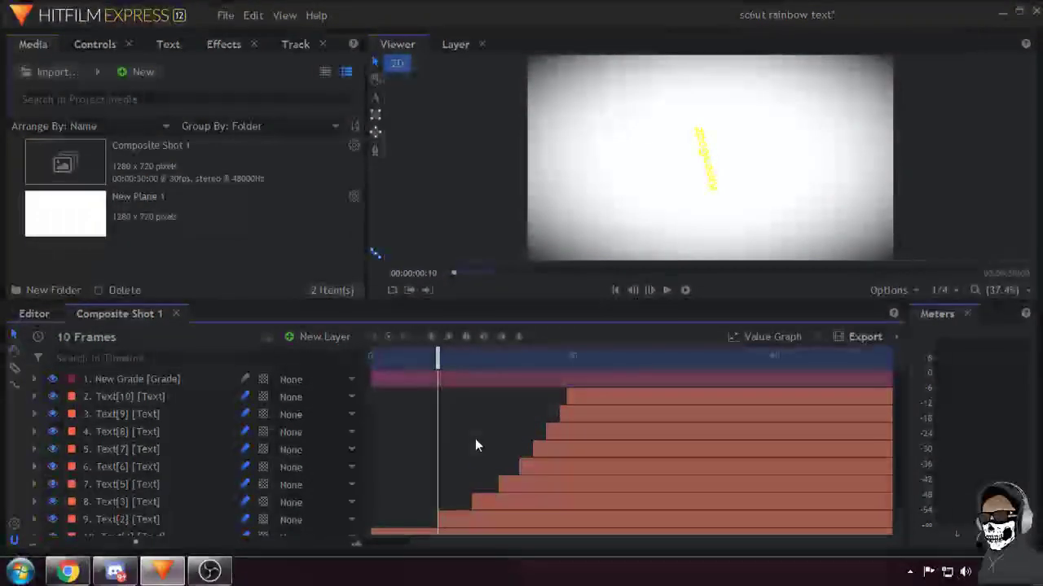
key(space)
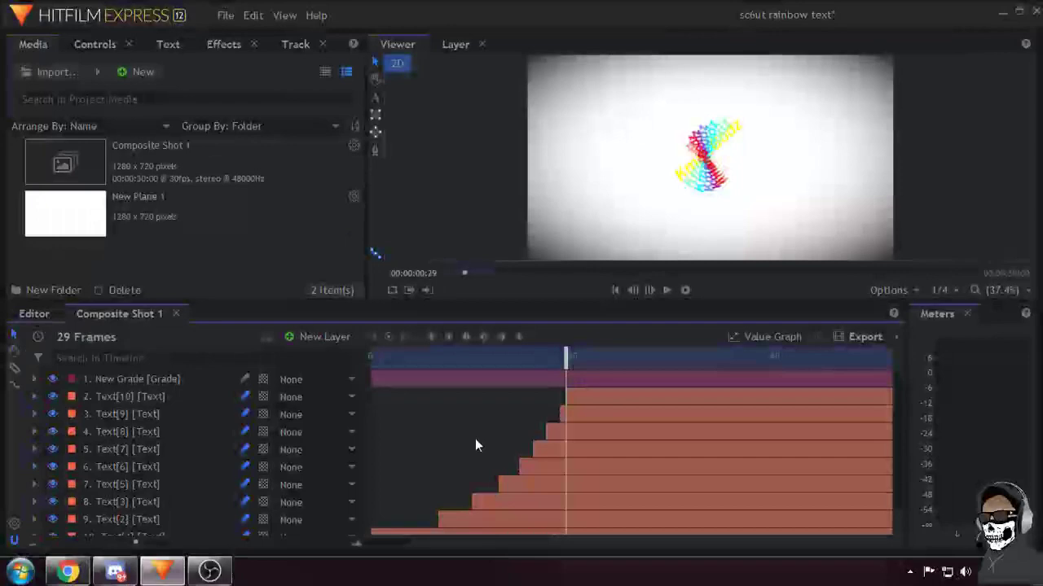
scroll(473, 441, down, 2)
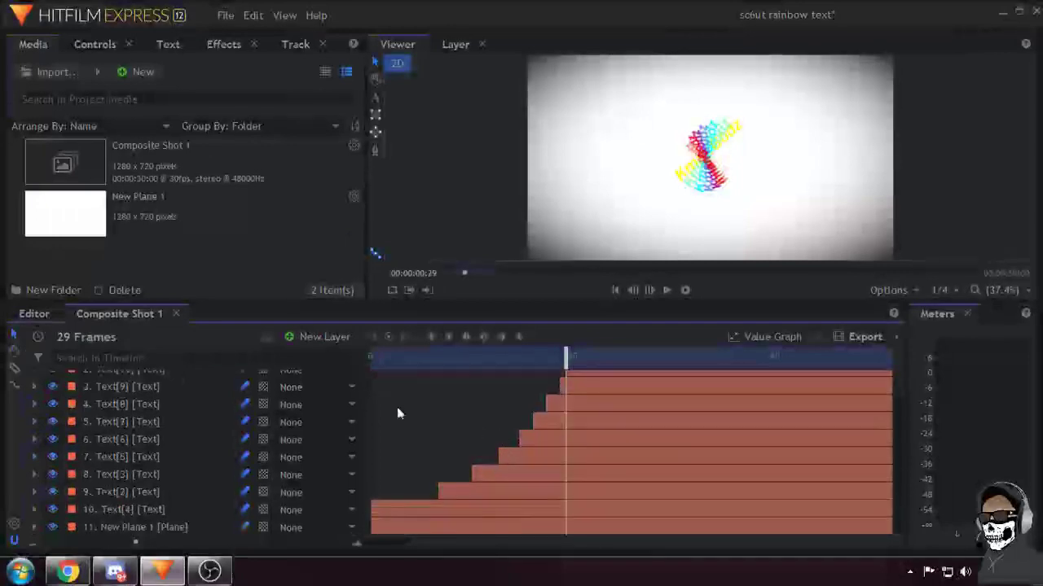
Inspect the transform keyframes of the Text[2] layer, then collapse and deselect it.
click(456, 491)
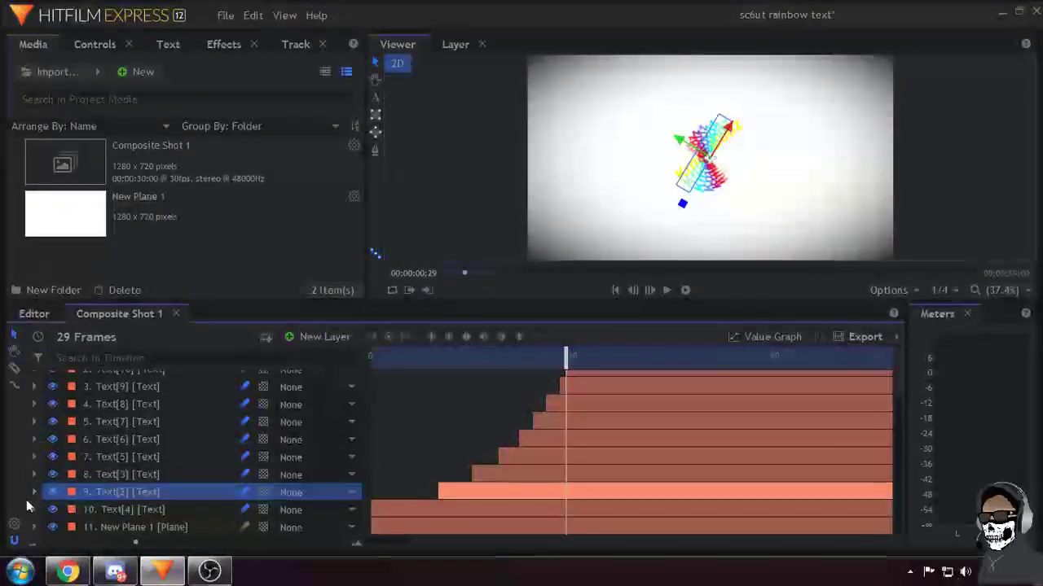
click(34, 493)
click(57, 448)
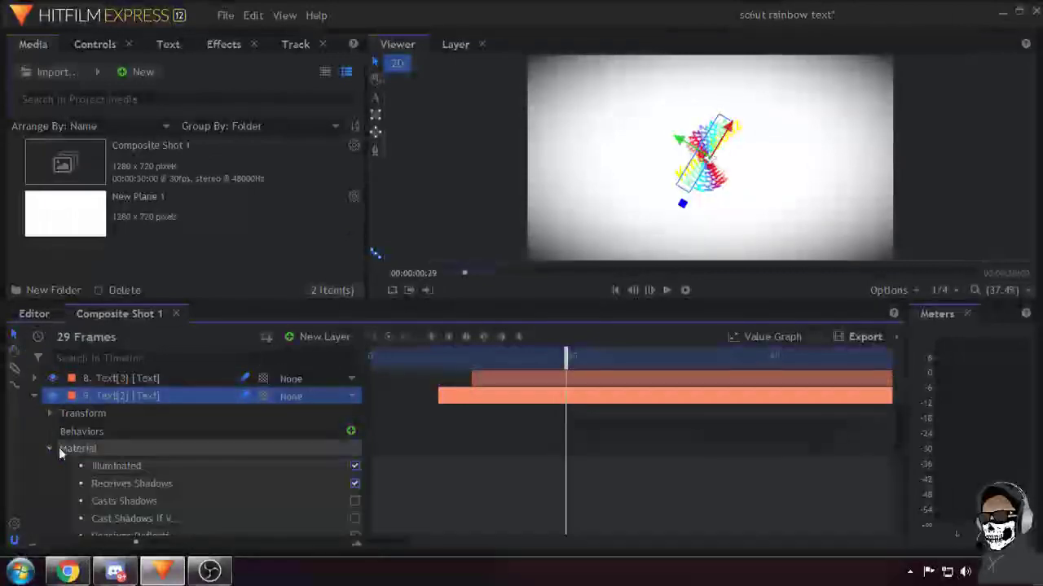
click(50, 448)
click(50, 413)
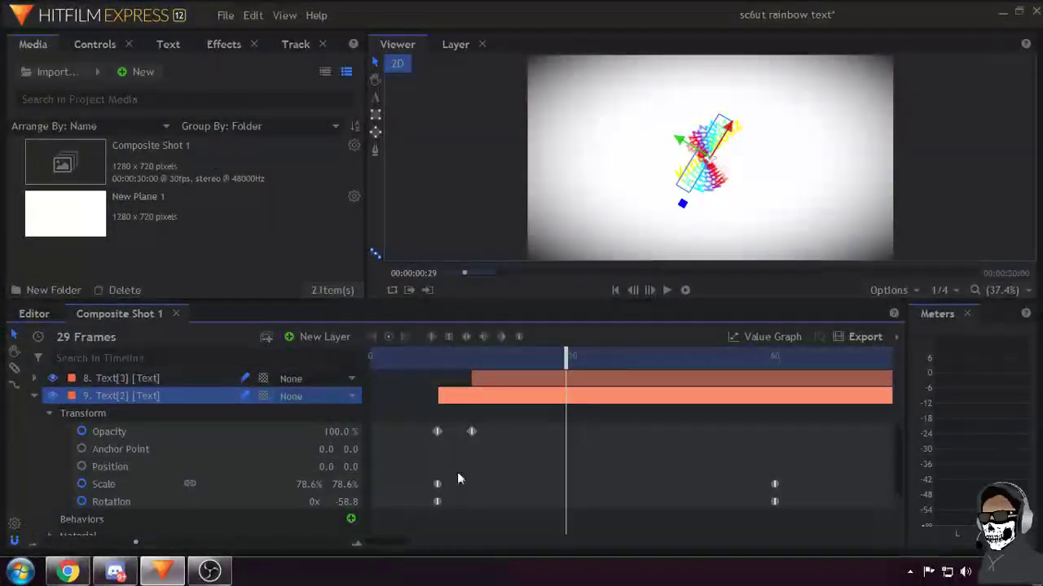
click(34, 395)
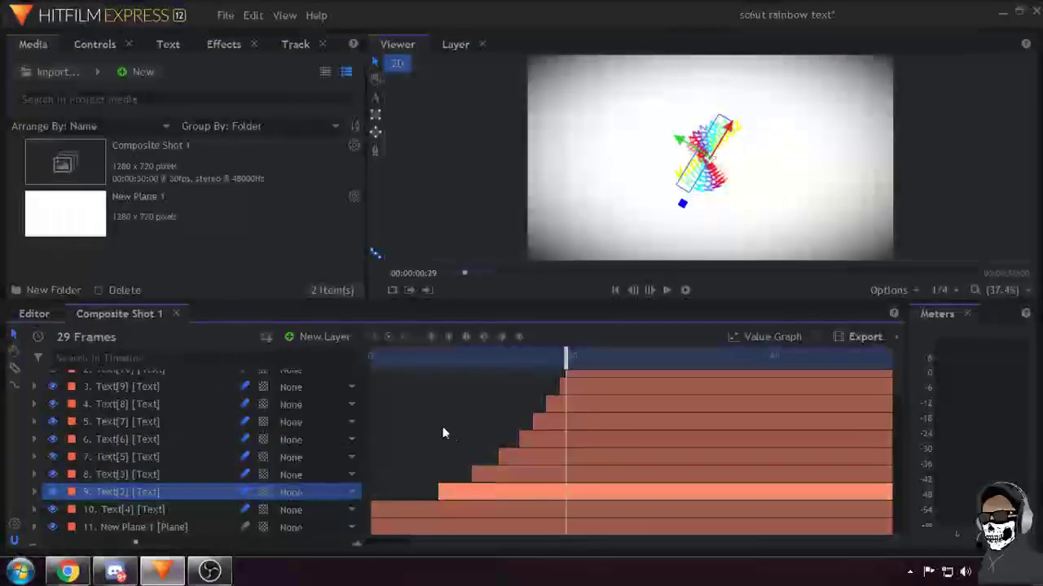
click(445, 421)
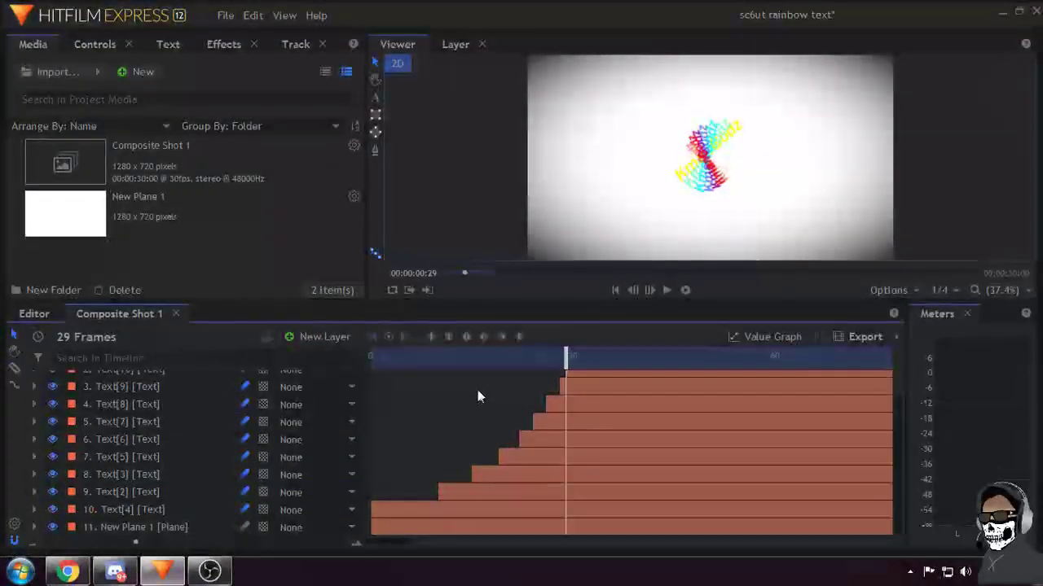
Return the playhead to frame 0, select the Text[4] layer, and scrub to frame 36 to preview the rainbow colors.
drag(485, 360, 339, 385)
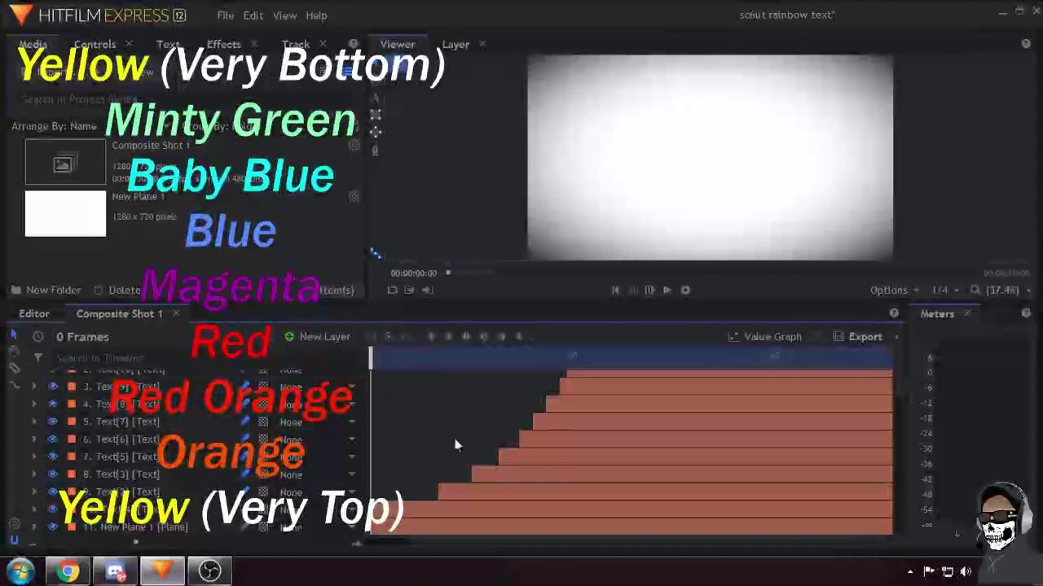
click(414, 511)
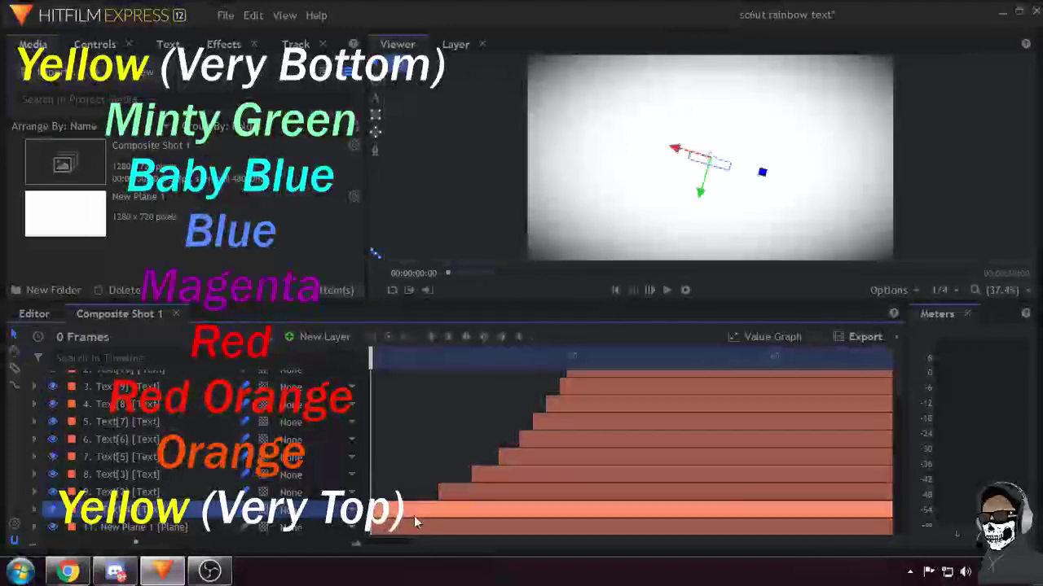
drag(367, 377, 612, 428)
scroll(615, 432, up, 1)
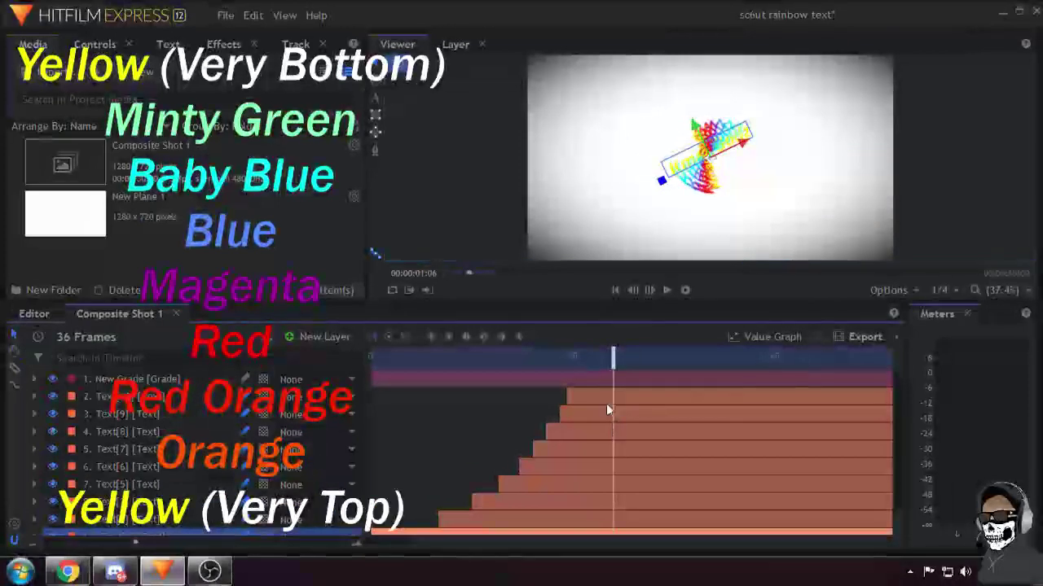
Return the playhead to the start, deselect the Text[4] layer, and move the playhead to frame 4.
drag(591, 367, 381, 366)
click(392, 489)
scroll(392, 489, down, 1)
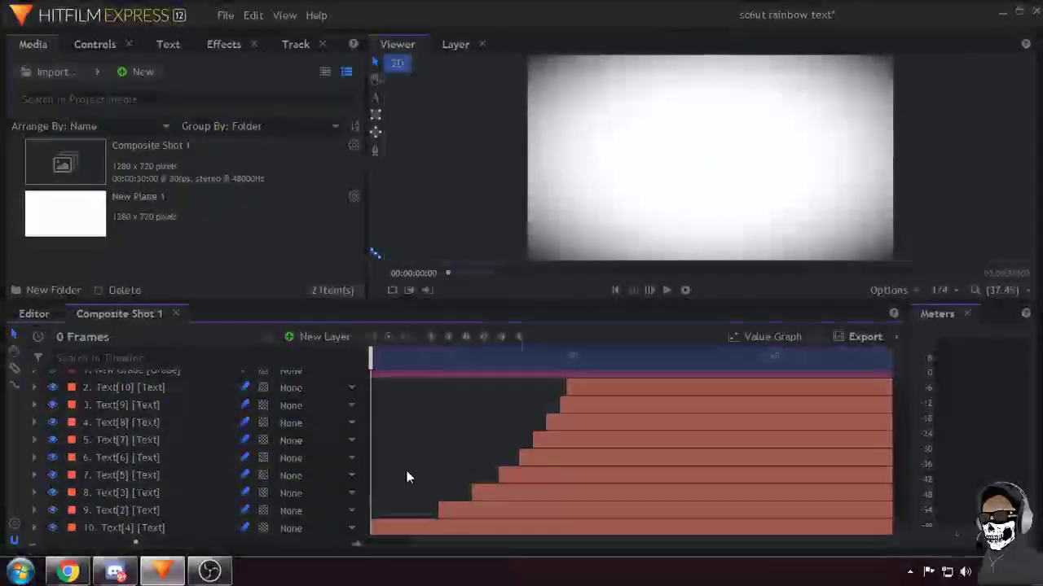
click(398, 360)
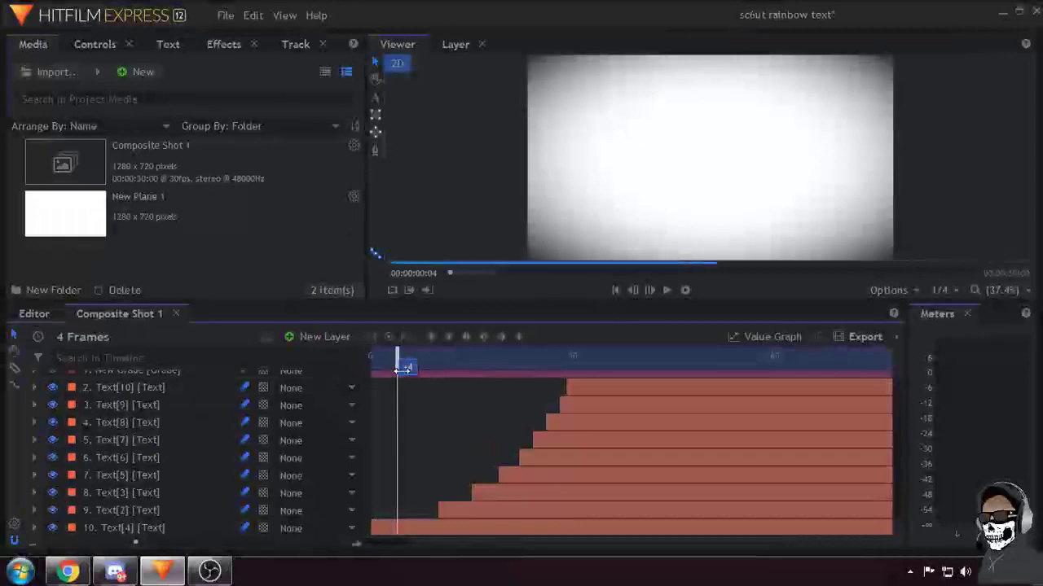
Select and expand the Text[4] layer to examine its scale and rotation keyframes.
click(410, 529)
scroll(44, 507, down, 1)
click(37, 508)
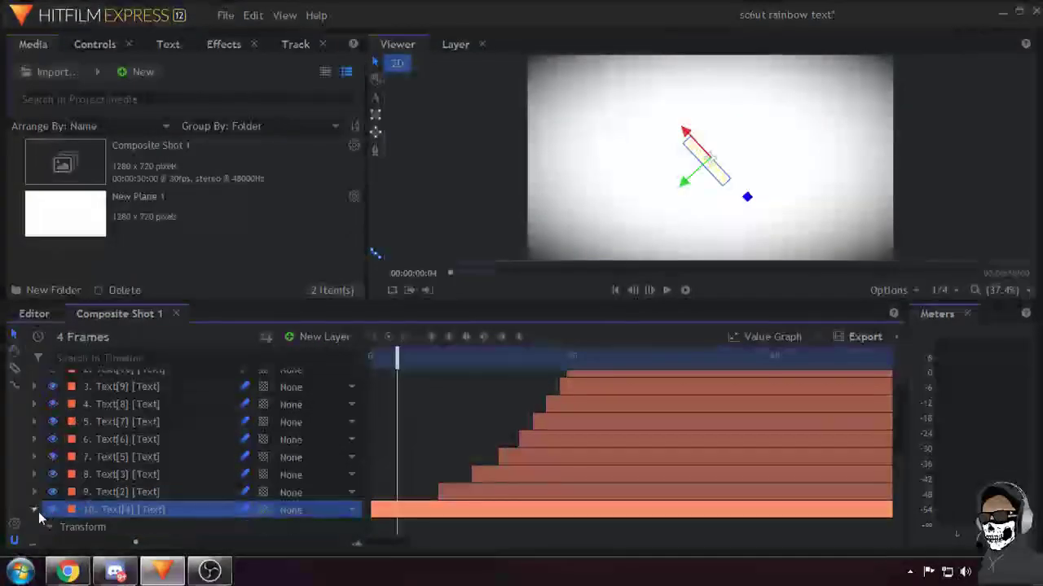
scroll(39, 512, down, 5)
scroll(179, 399, up, 5)
scroll(87, 493, down, 8)
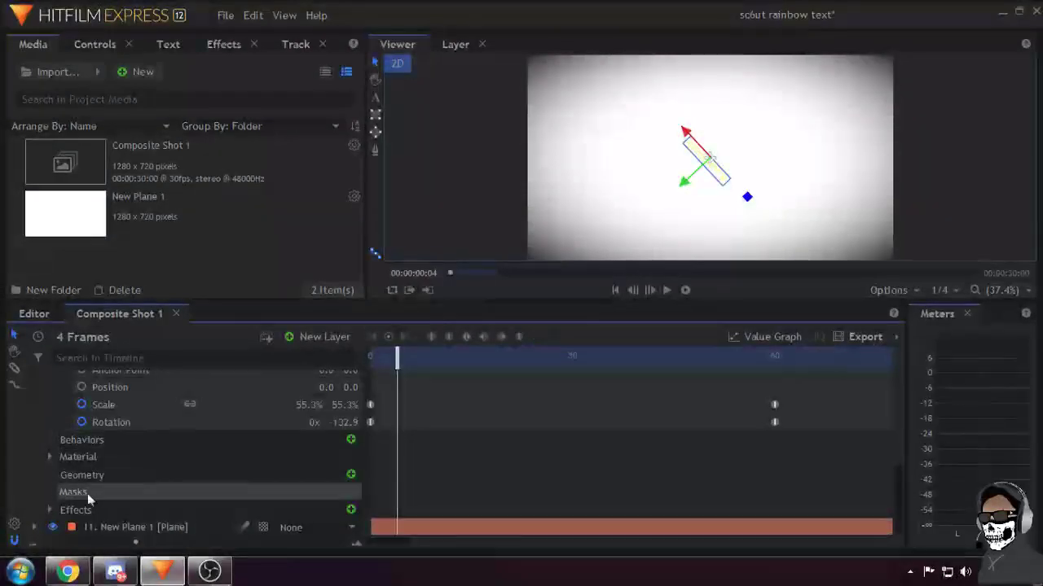
Expand the effects of the Text[4] layer and examine the Waves settings, from amplitude and frequency to phase speed and wrap.
click(49, 510)
click(70, 507)
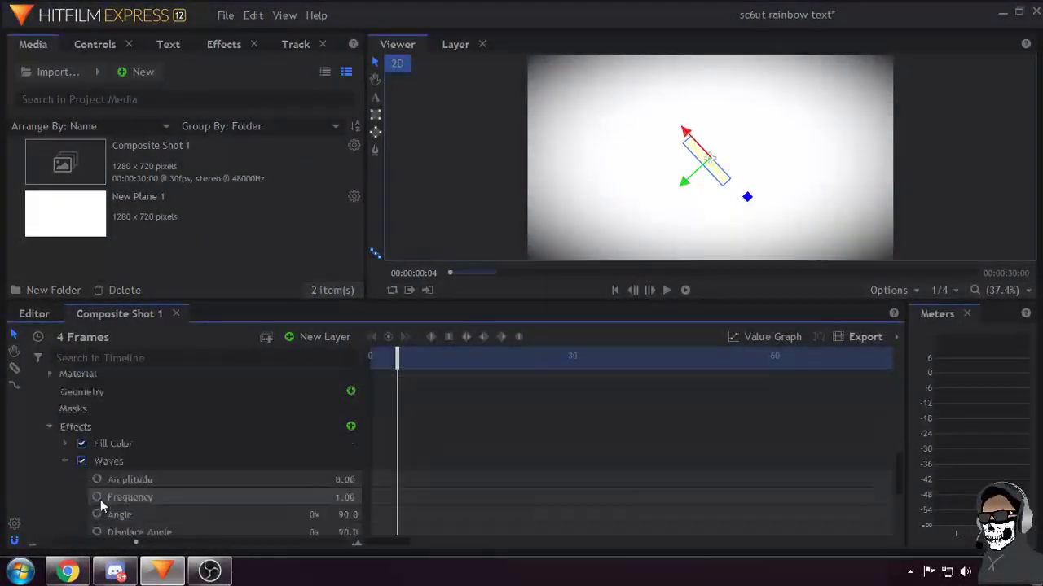
scroll(236, 467, down, 5)
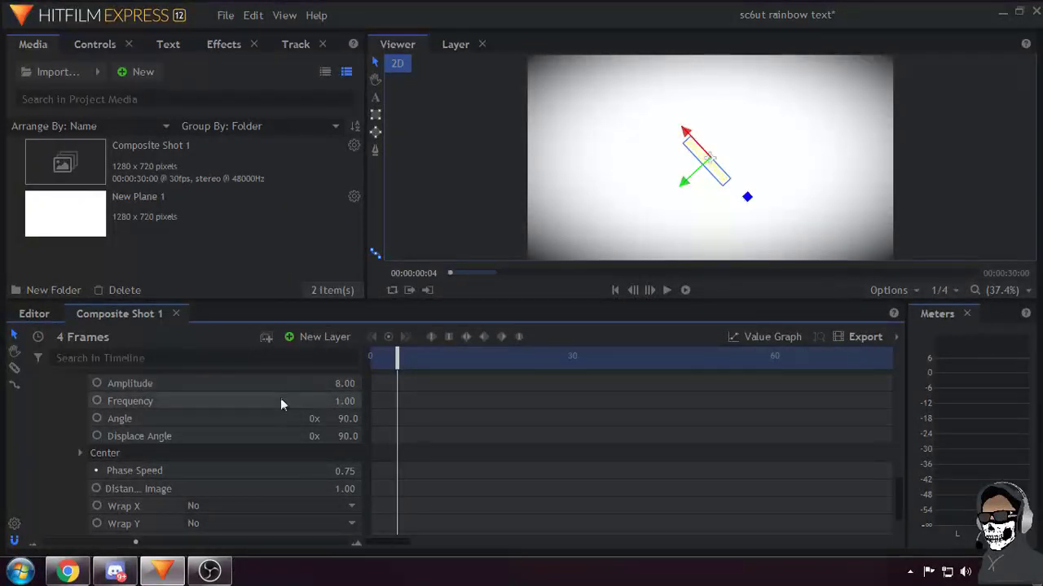
scroll(280, 408, up, 2)
scroll(280, 425, down, 2)
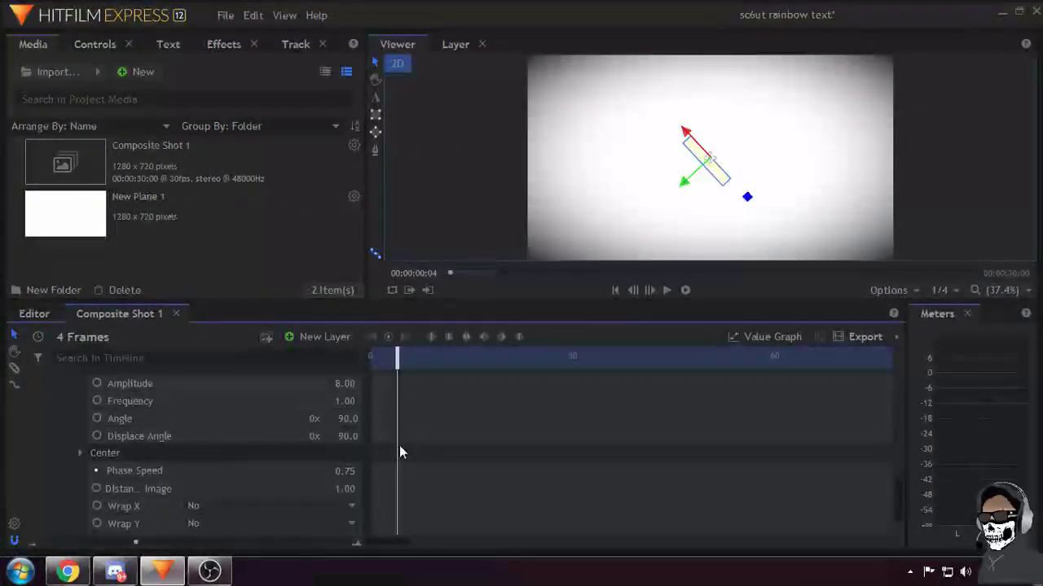
scroll(407, 431, up, 1)
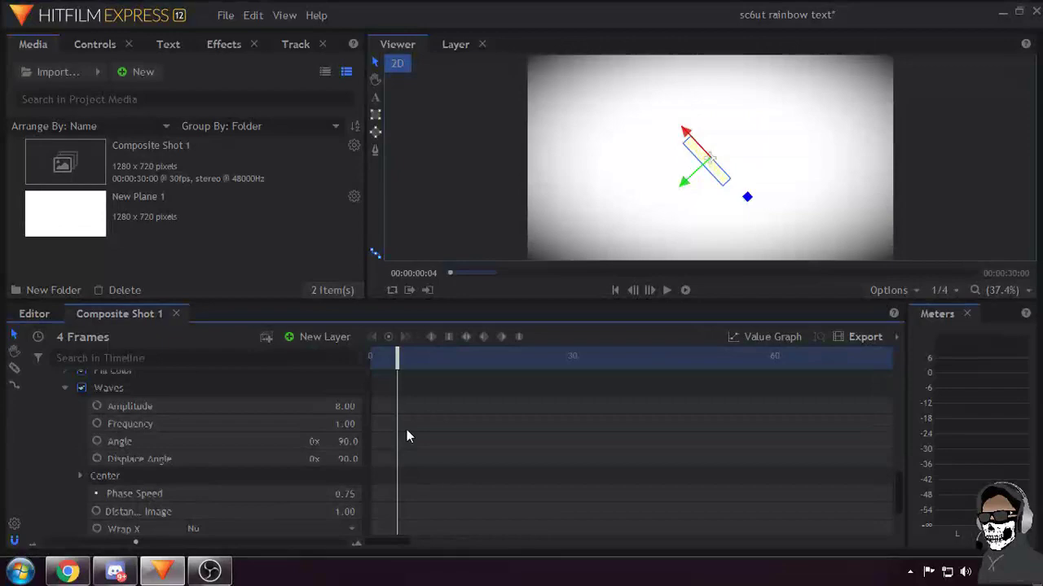
Collapse the Waves effect and the Text[4] layer, then deselect the layer.
click(67, 388)
scroll(65, 444, up, 2)
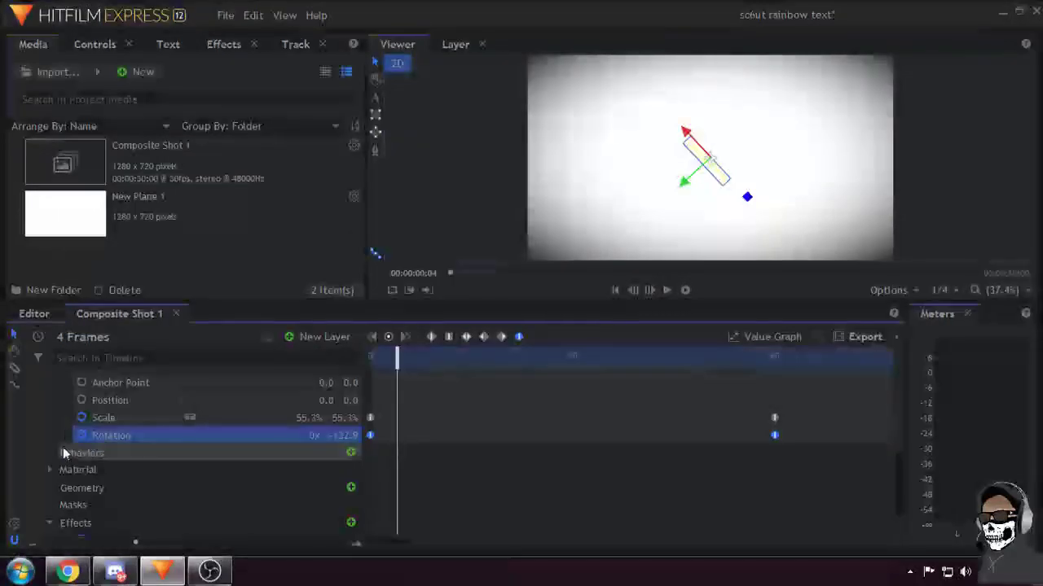
scroll(63, 450, up, 3)
click(42, 442)
click(48, 442)
click(35, 427)
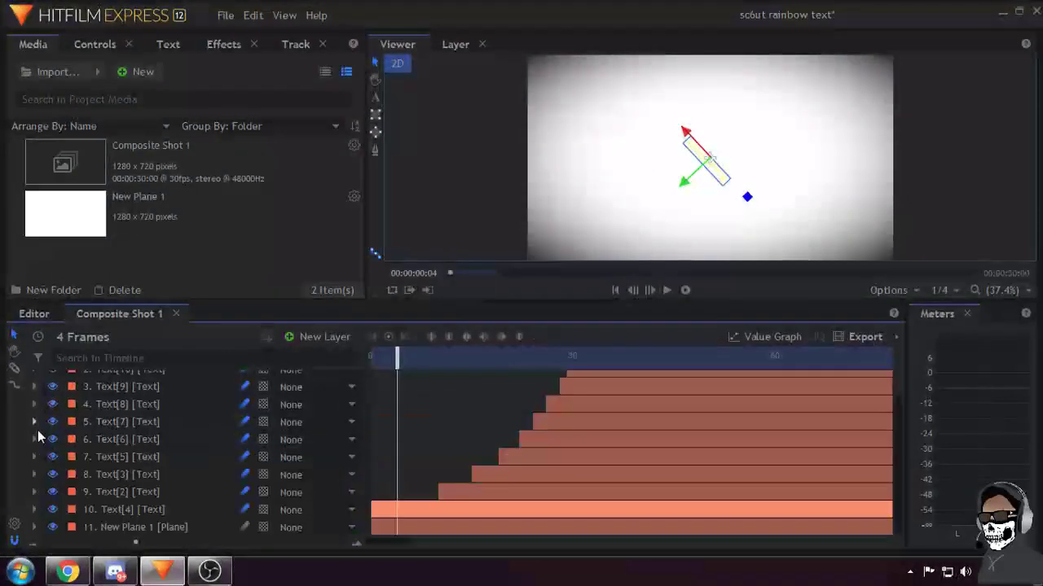
click(410, 509)
click(411, 477)
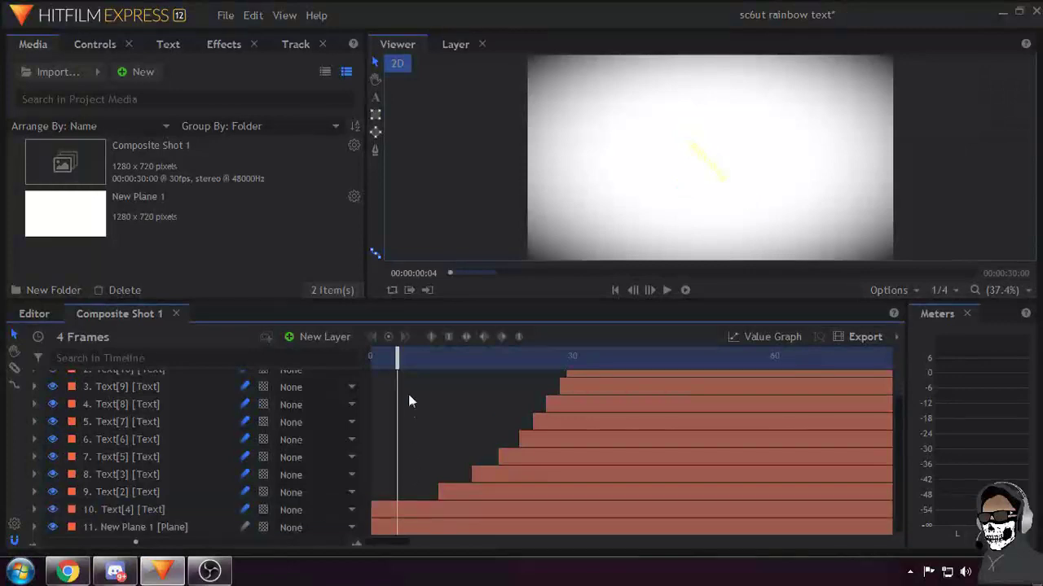
Play the rainbow text animation from frame 0 to frame 148, then return the playhead to frame 0.
drag(397, 358, 318, 362)
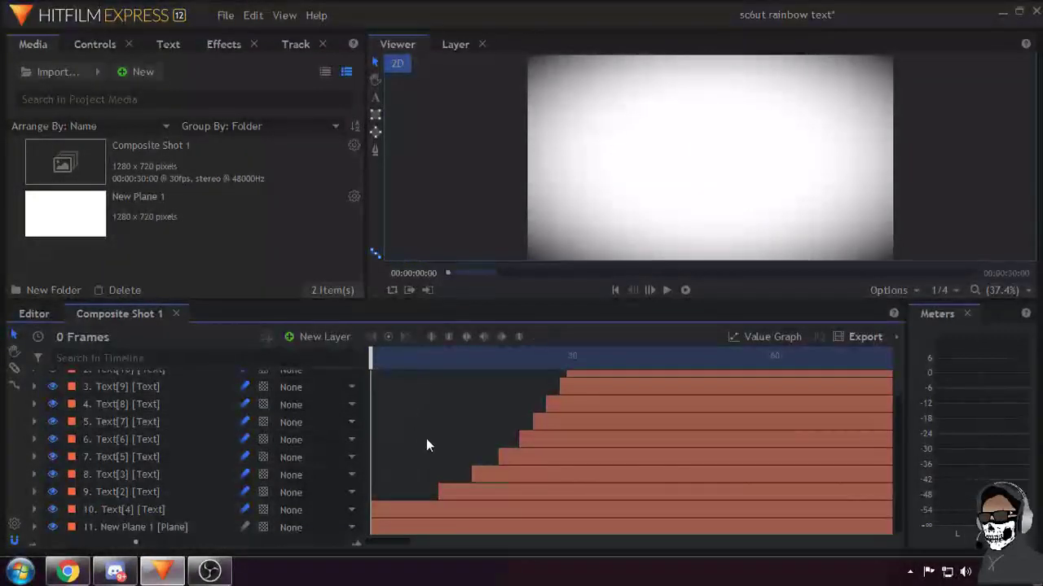
key(space)
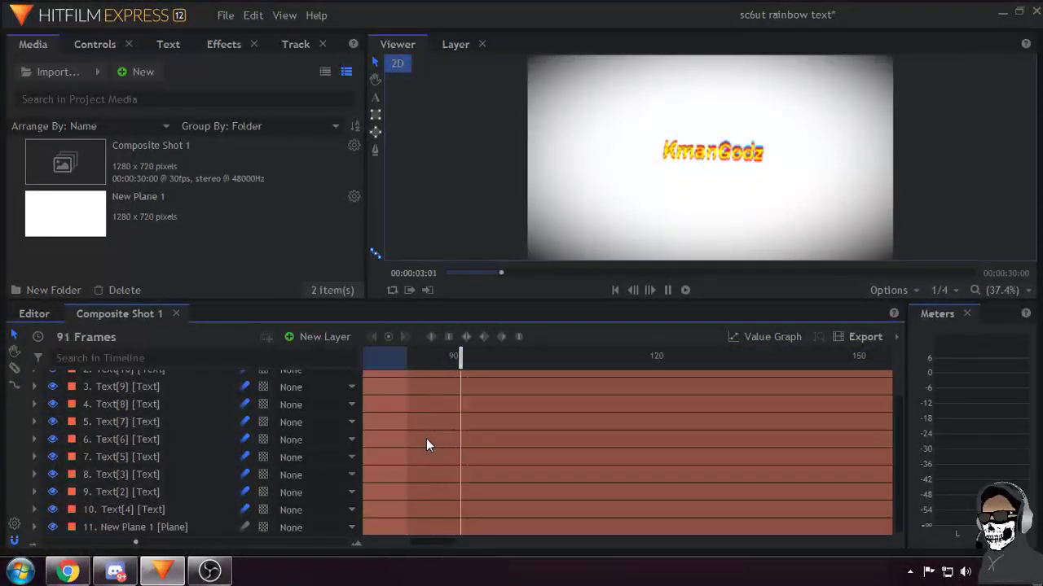
key(space)
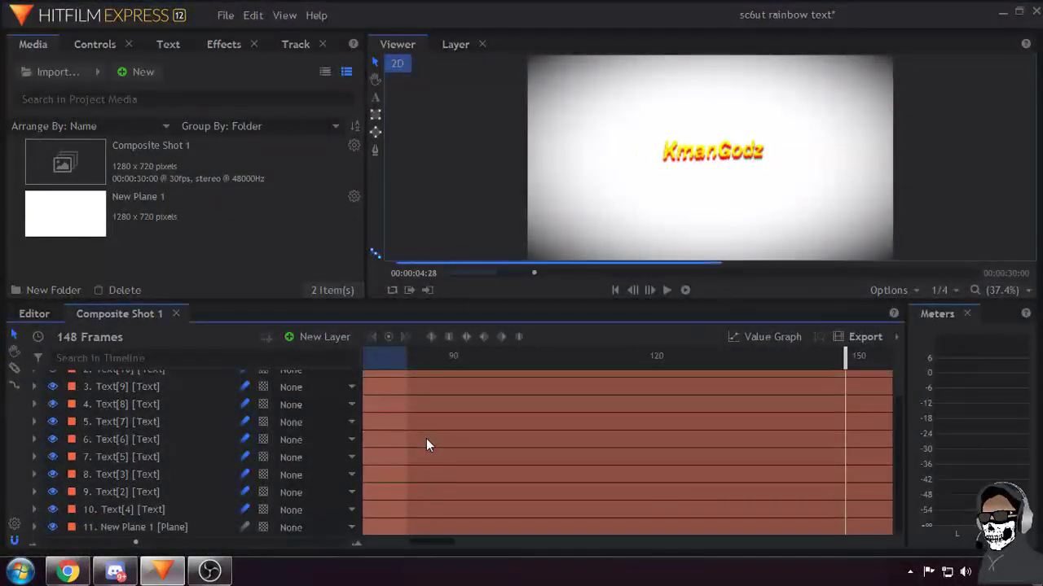
drag(537, 366, 2, 367)
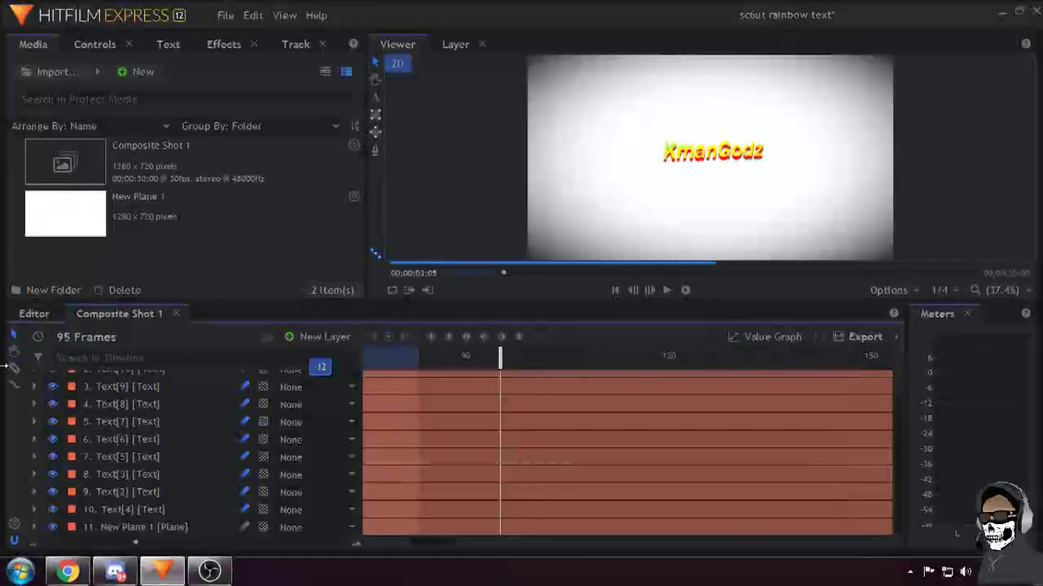
key(Home)
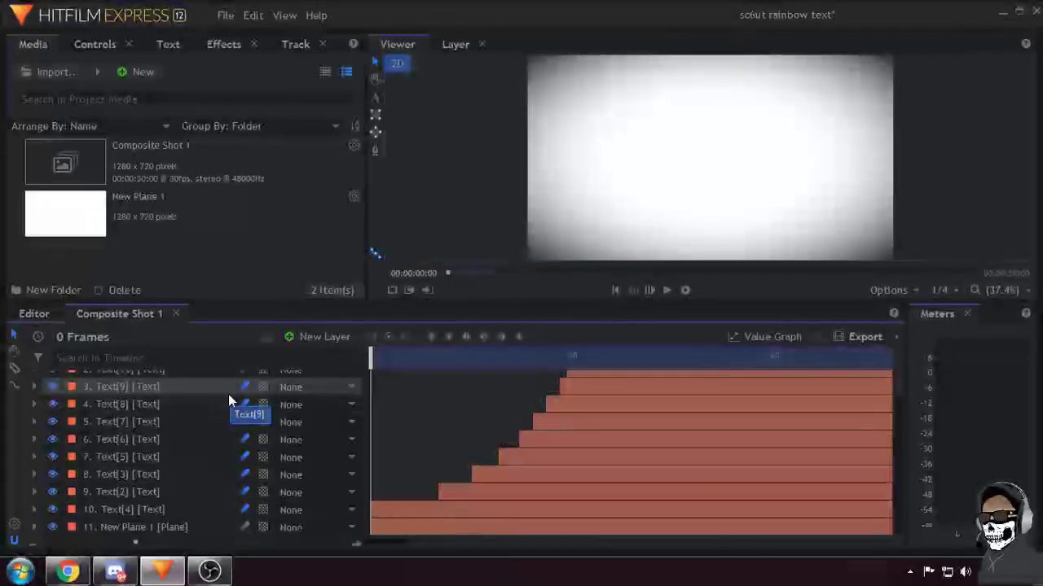